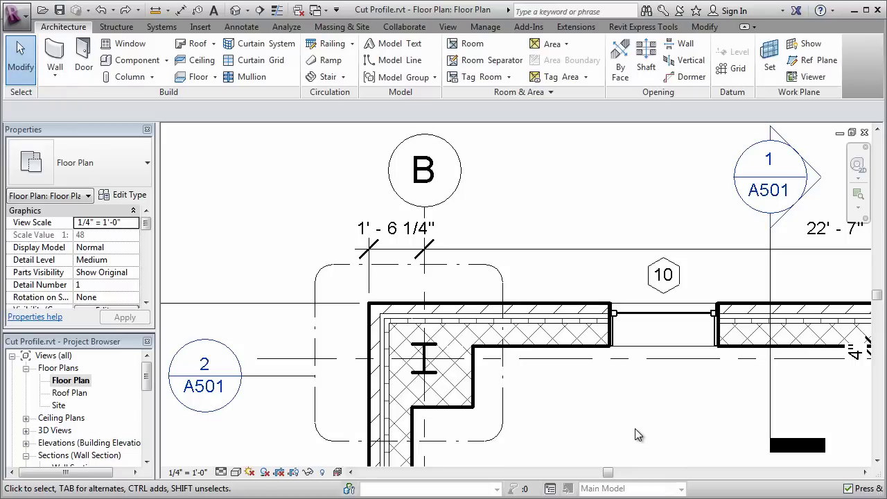
- Open Wall Section 1/A501 and zoom in on the wall-to-footing junction
{"action": "double_click", "coordinate": [778, 203]}
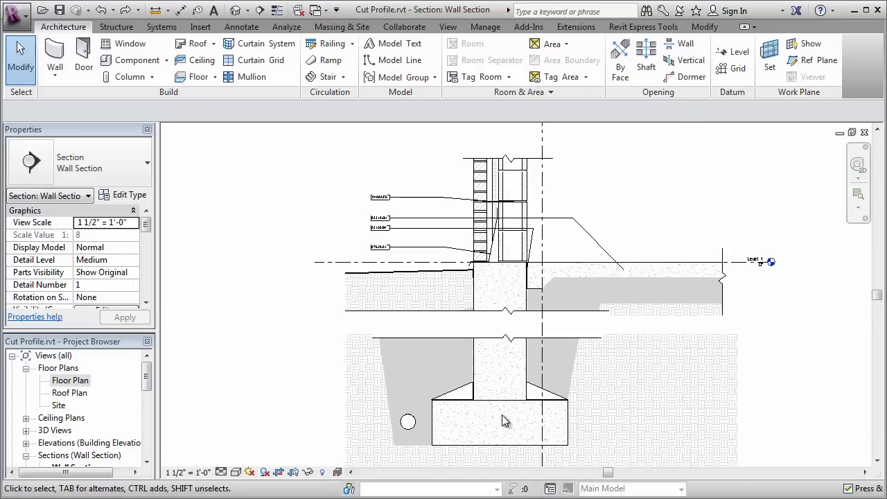
{"action": "scroll", "coordinate": [502, 425], "scroll_direction": "up", "scroll_amount": 5}
{"action": "middle_click_drag", "start_coordinate": [499, 429], "coordinate": [486, 388]}
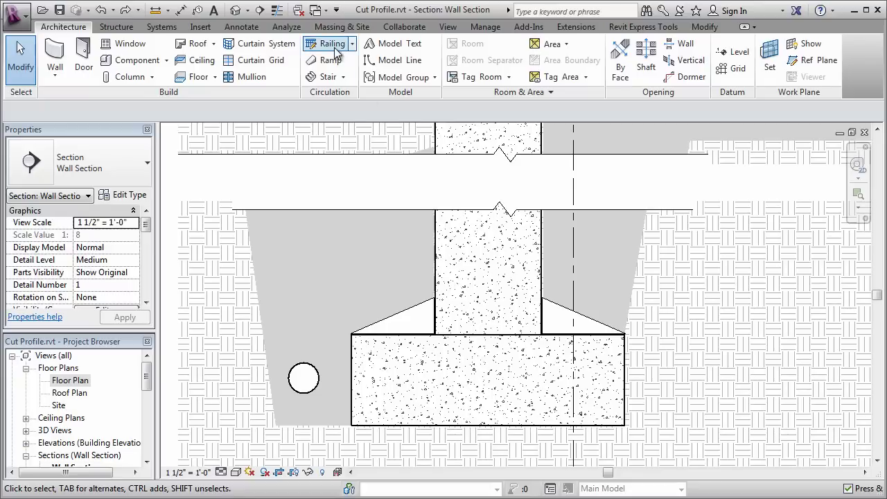
- Start a Cut Profile in Boundary between faces mode on the wall–footing edge
{"action": "left_click", "coordinate": [448, 30]}
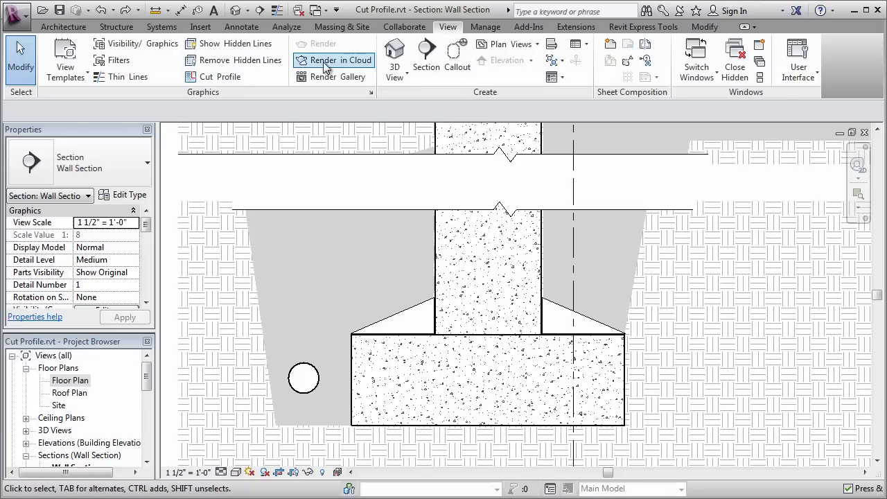
{"action": "left_click", "coordinate": [205, 77]}
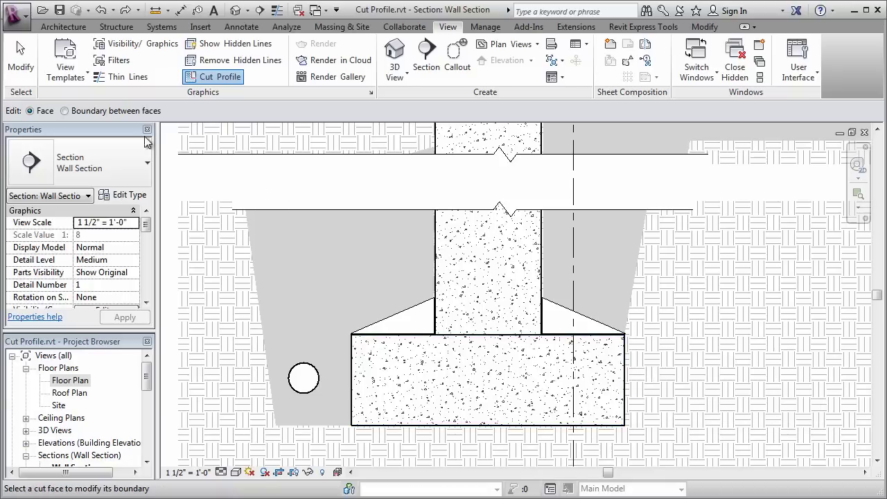
{"action": "left_click", "coordinate": [64, 112]}
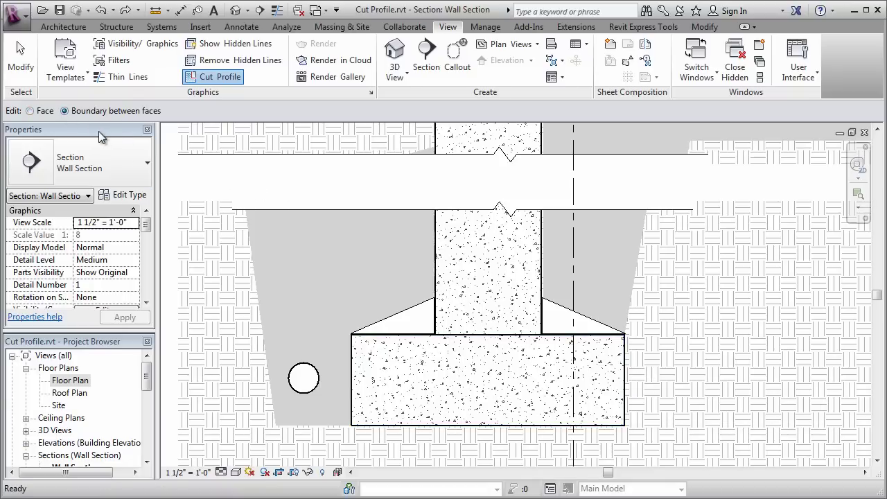
{"action": "left_click", "coordinate": [466, 335]}
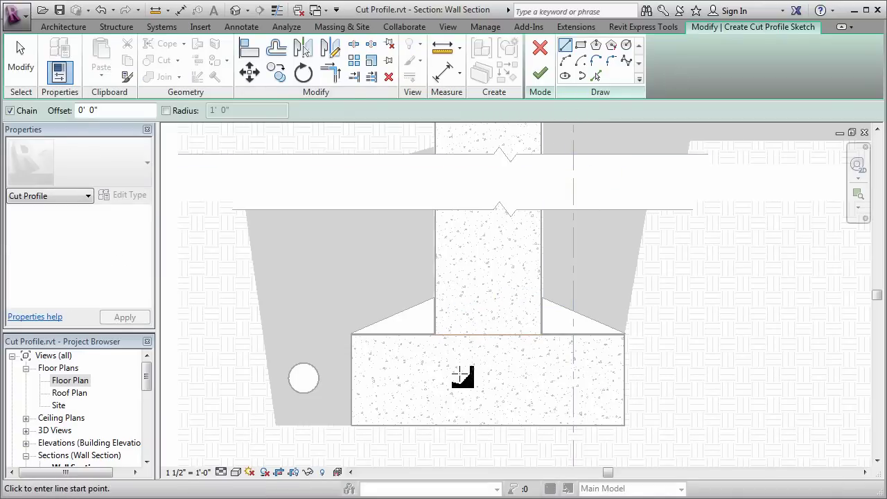
- Sketch the three-line angled keyway notch under the wall and finish the cut profile
{"action": "left_click", "coordinate": [453, 336]}
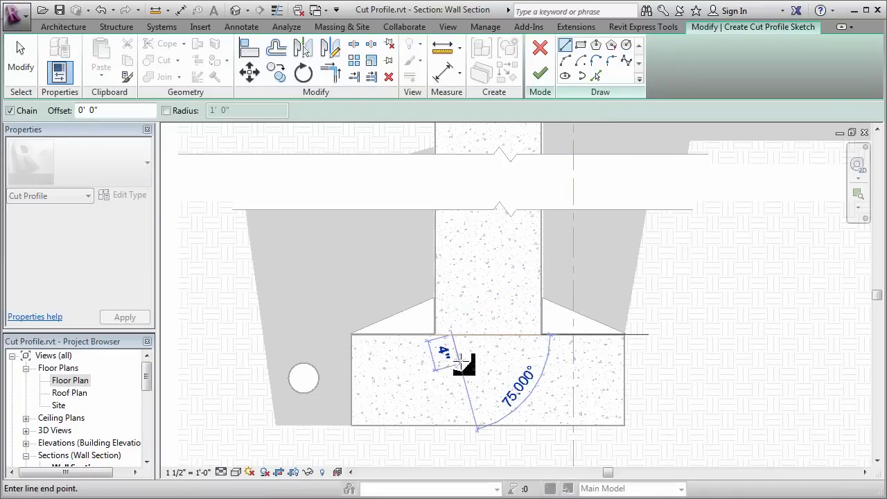
{"action": "left_click", "coordinate": [459, 362]}
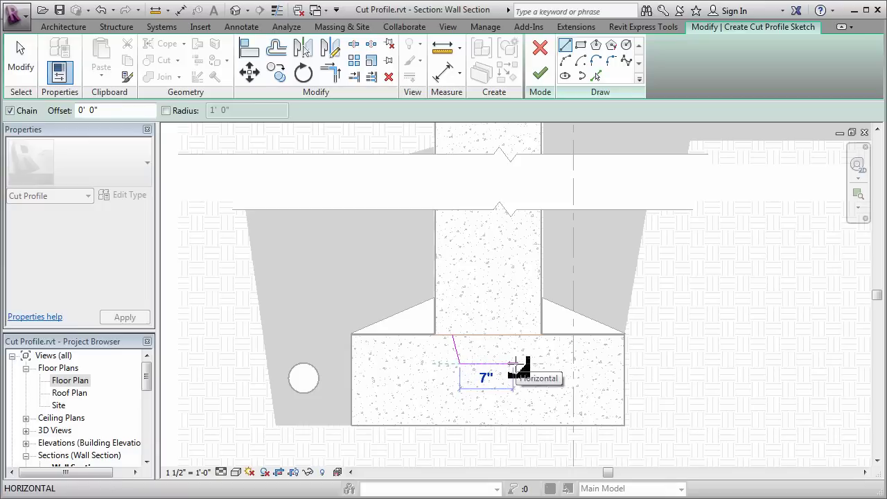
{"action": "left_click", "coordinate": [521, 363]}
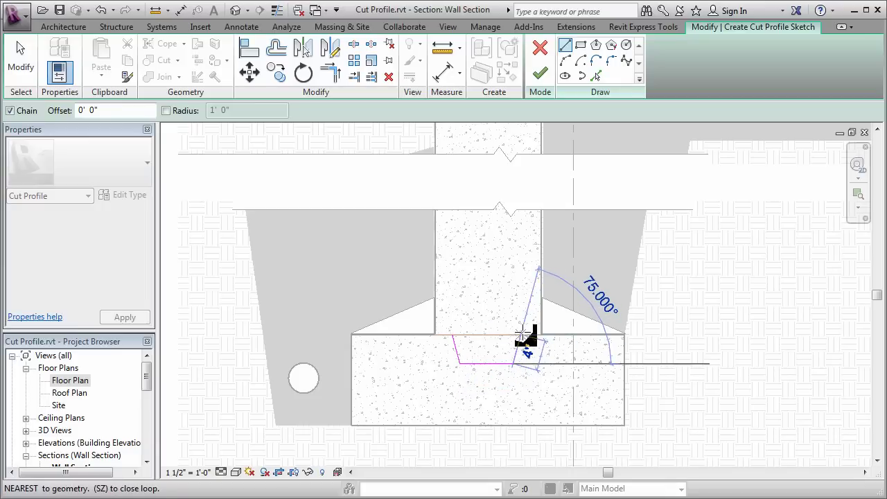
{"action": "left_click", "coordinate": [31, 69]}
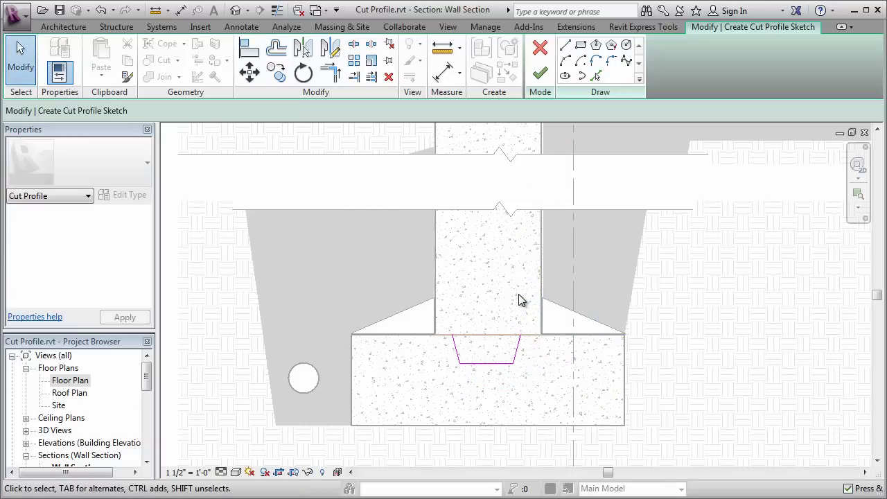
{"action": "left_click", "coordinate": [544, 79]}
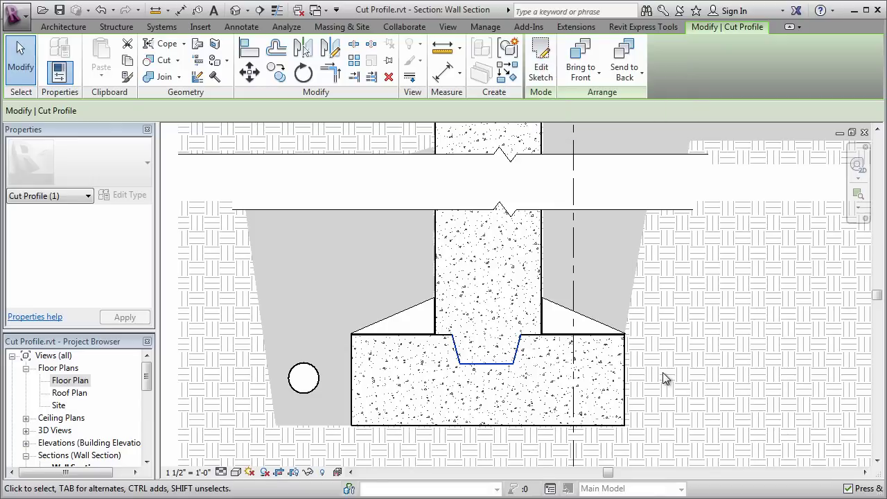
{"action": "key", "text": "Escape"}
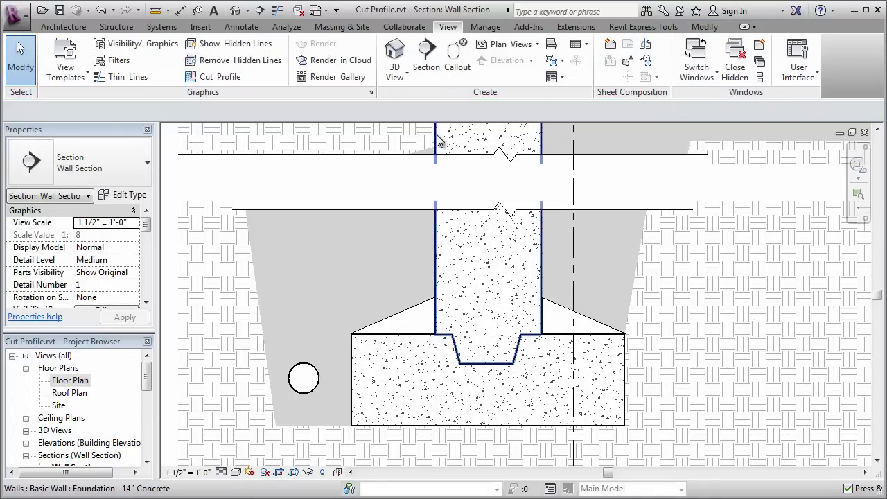
{"action": "left_click", "coordinate": [438, 141]}
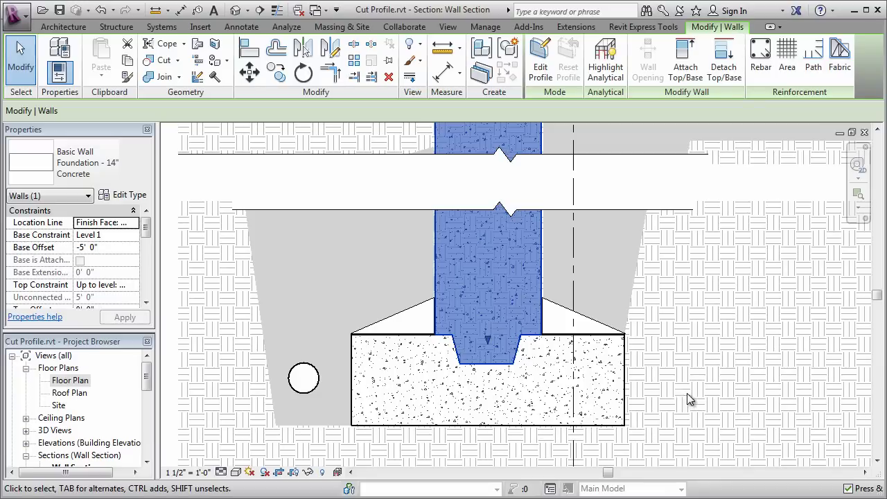
{"action": "left_click", "coordinate": [627, 390]}
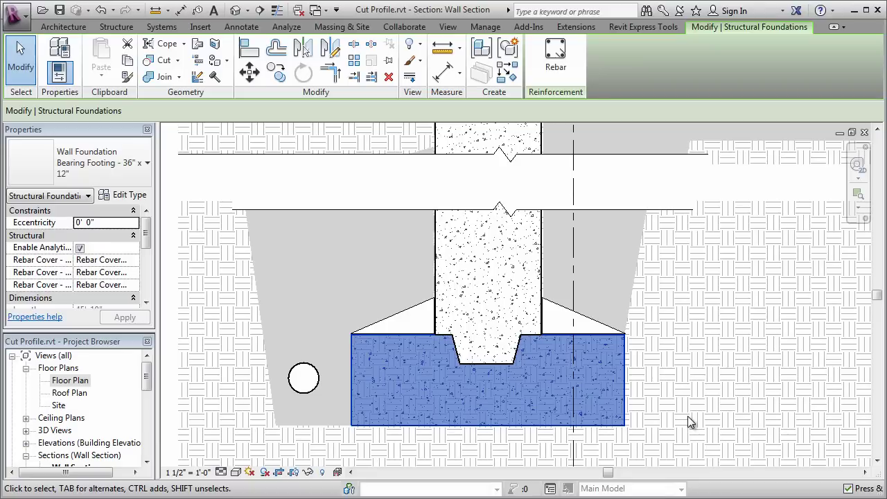
{"action": "left_click", "coordinate": [682, 411]}
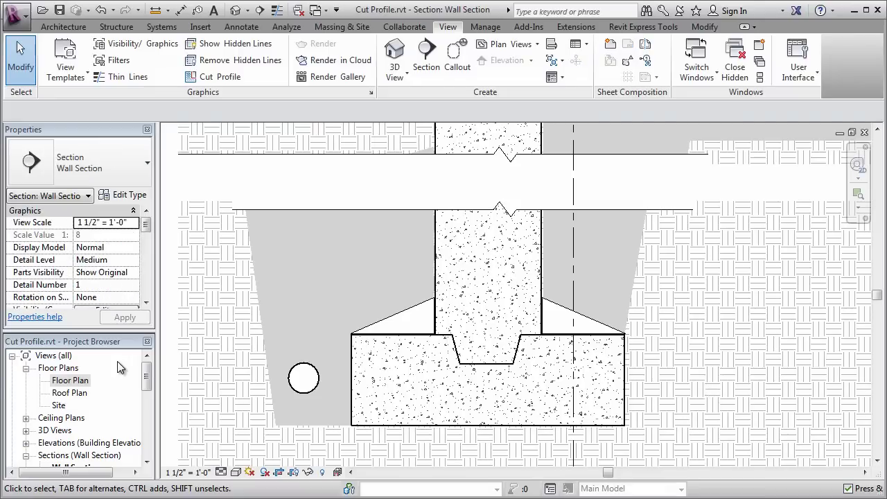
- Return to Floor Plan and open Column Detail 2/A501
{"action": "double_click", "coordinate": [87, 380]}
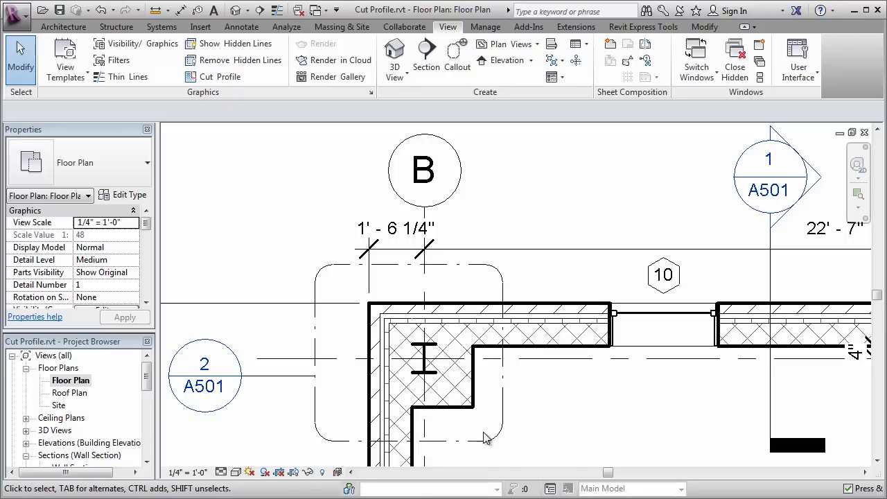
{"action": "double_click", "coordinate": [218, 409]}
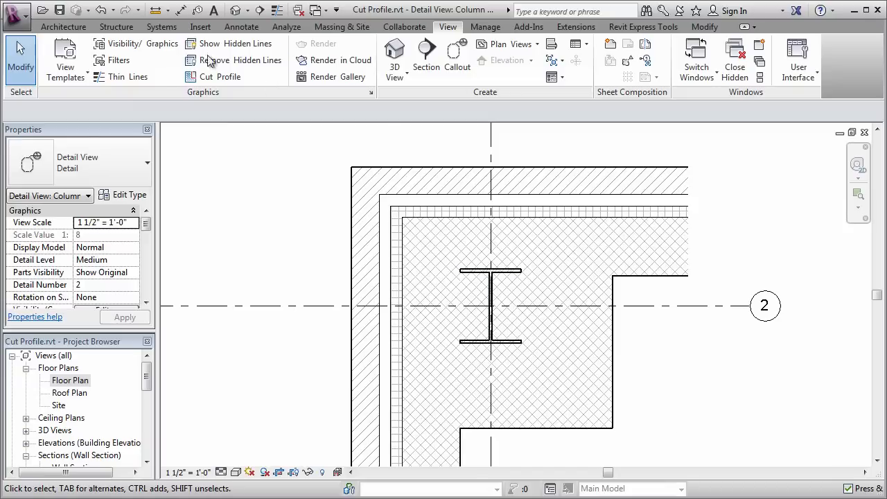
- Start a Cut Profile on the column face and sketch the vertical and horizontal hollow edges
{"action": "left_click", "coordinate": [216, 77]}
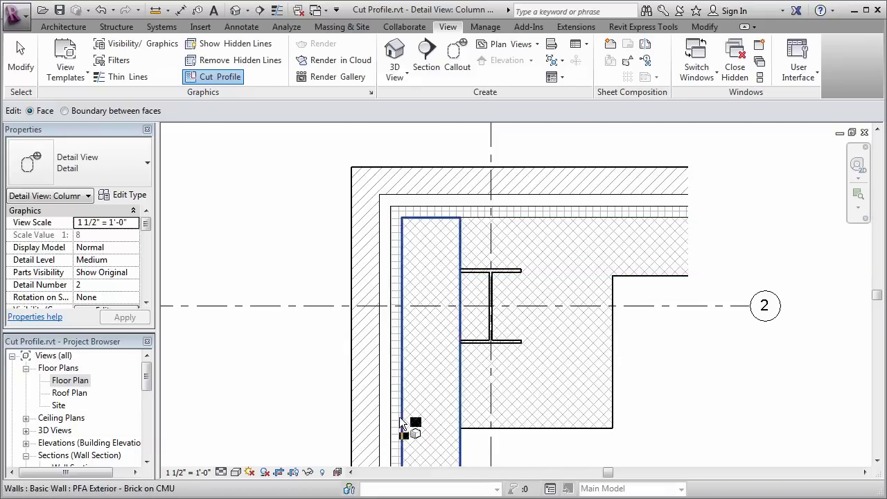
{"action": "left_click", "coordinate": [596, 428]}
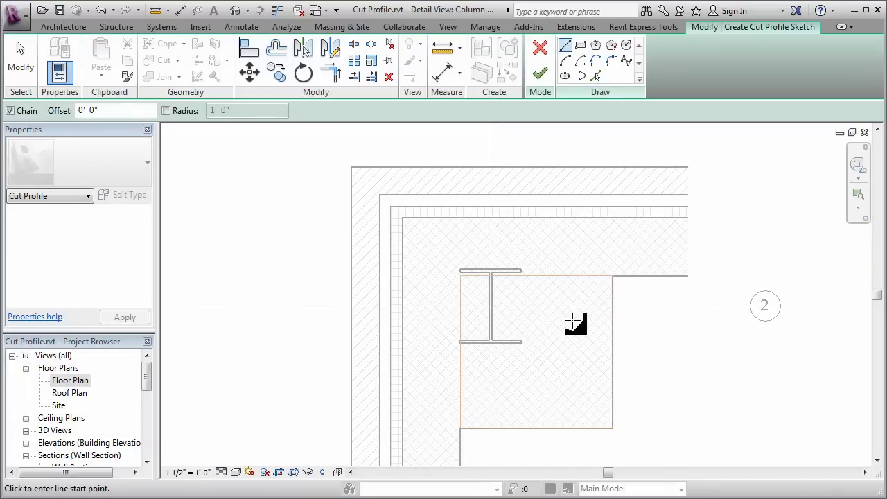
{"action": "left_click", "coordinate": [559, 276]}
{"action": "left_click", "coordinate": [559, 375]}
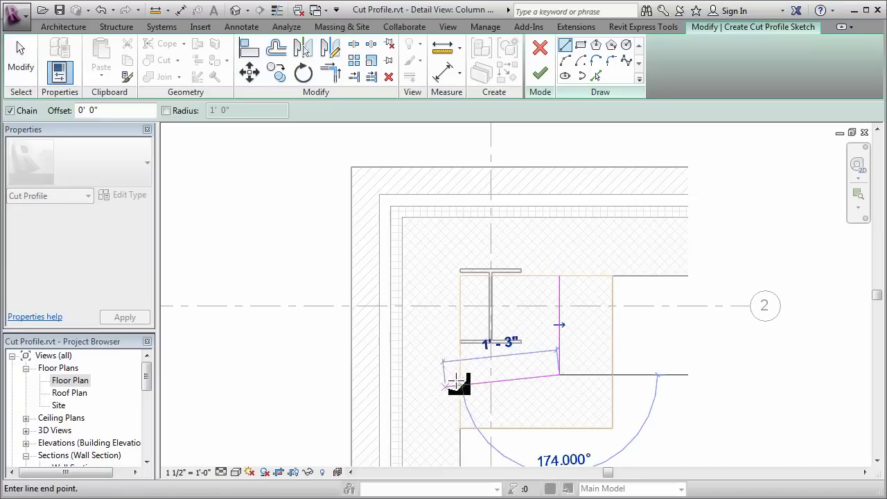
{"action": "left_click", "coordinate": [461, 374]}
{"action": "left_click", "coordinate": [21, 59]}
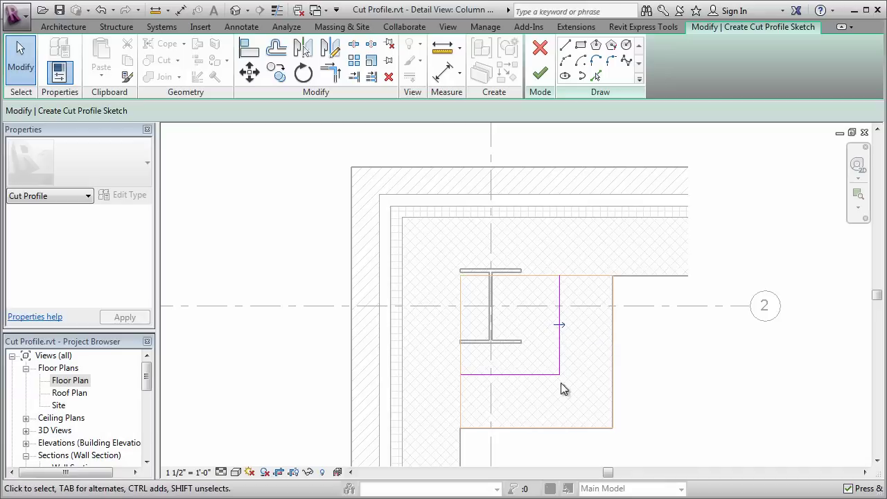
- Check the cut-side flip arrow, then finish the cut profile sketch
{"action": "left_click", "coordinate": [560, 325]}
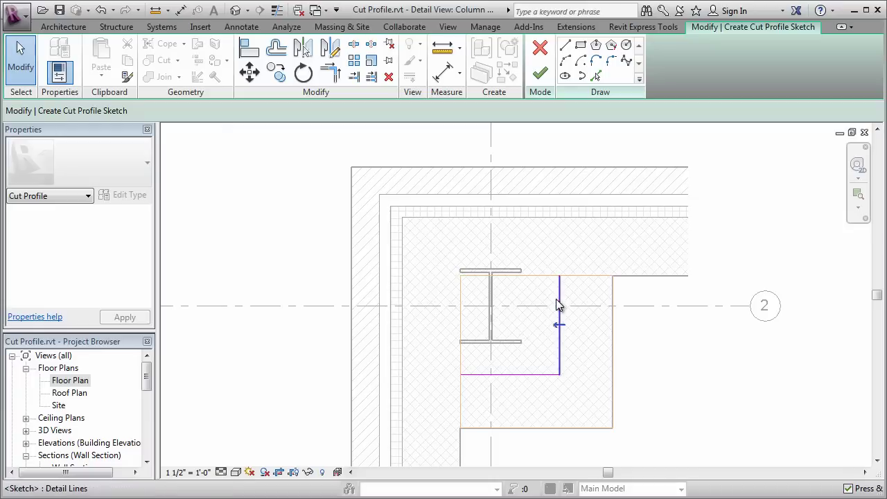
{"action": "left_click", "coordinate": [560, 326]}
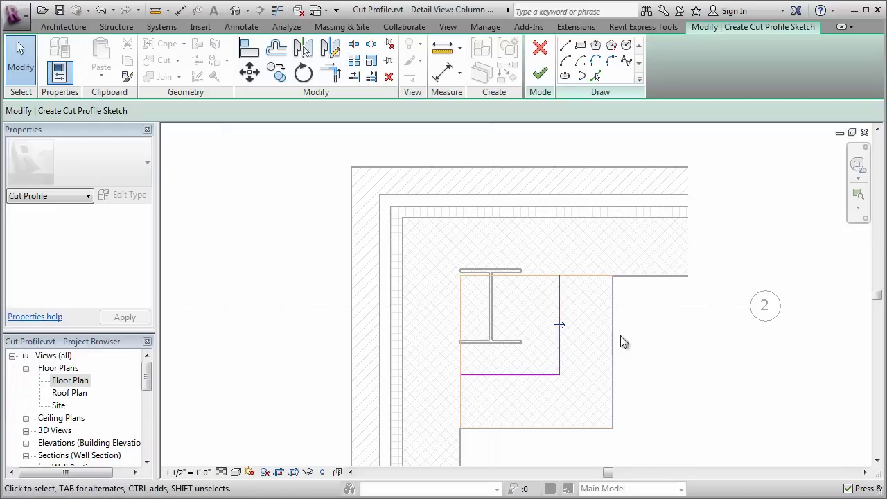
{"action": "left_click", "coordinate": [540, 74]}
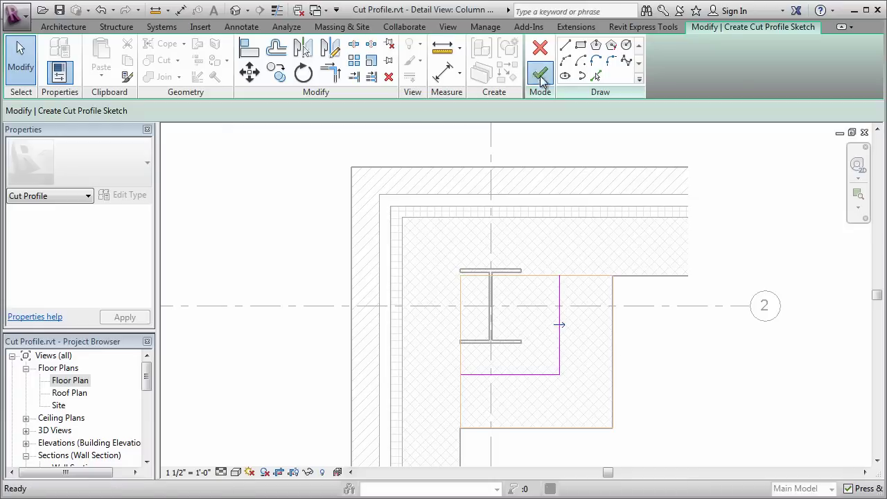
{"action": "left_click", "coordinate": [678, 361]}
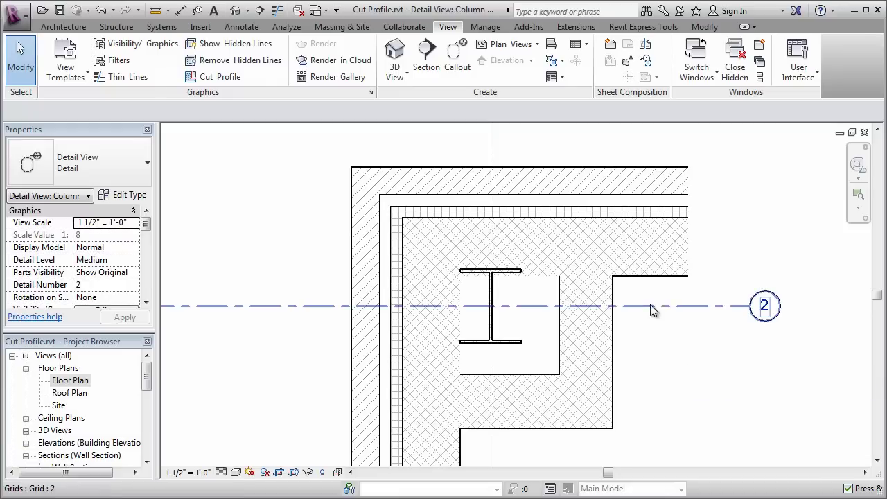
- Add a cut profile on the wall face above the column, extending the hollow across the top
{"action": "left_click", "coordinate": [219, 78]}
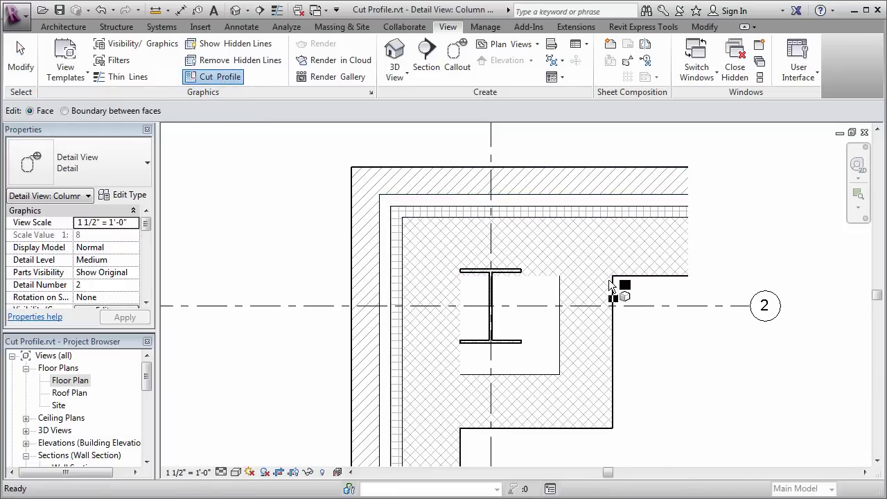
{"action": "left_click", "coordinate": [536, 274]}
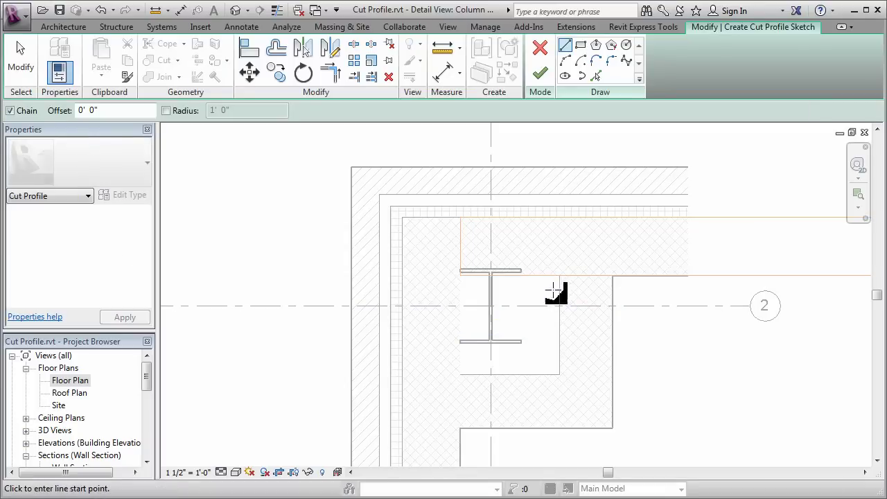
{"action": "left_click", "coordinate": [559, 275]}
{"action": "left_click", "coordinate": [559, 244]}
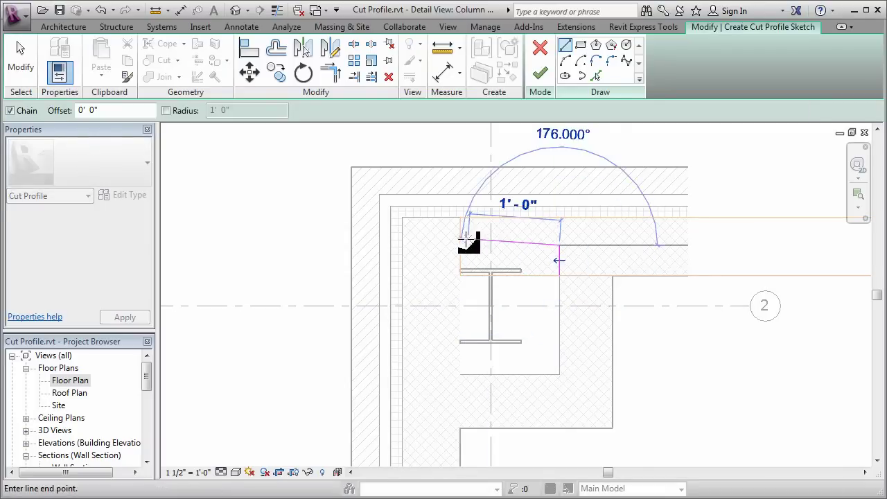
{"action": "left_click", "coordinate": [461, 244]}
{"action": "key", "text": "Escape"}
{"action": "key", "text": "Escape"}
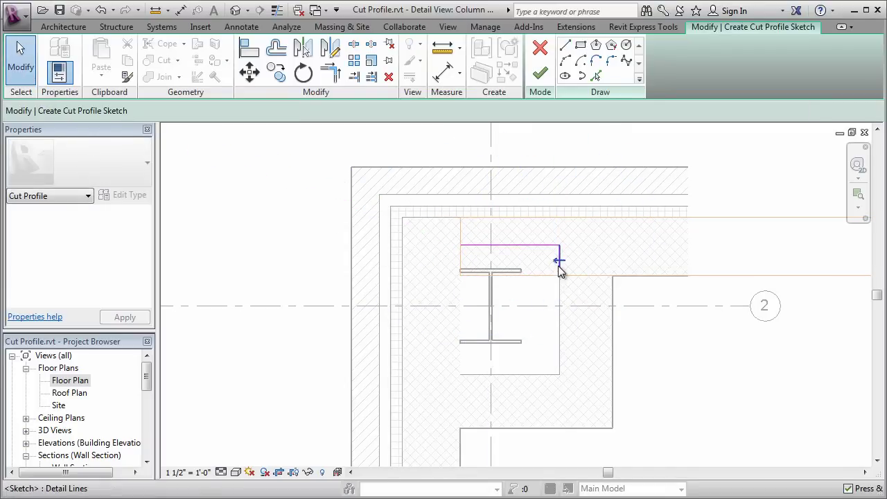
{"action": "left_click", "coordinate": [560, 261]}
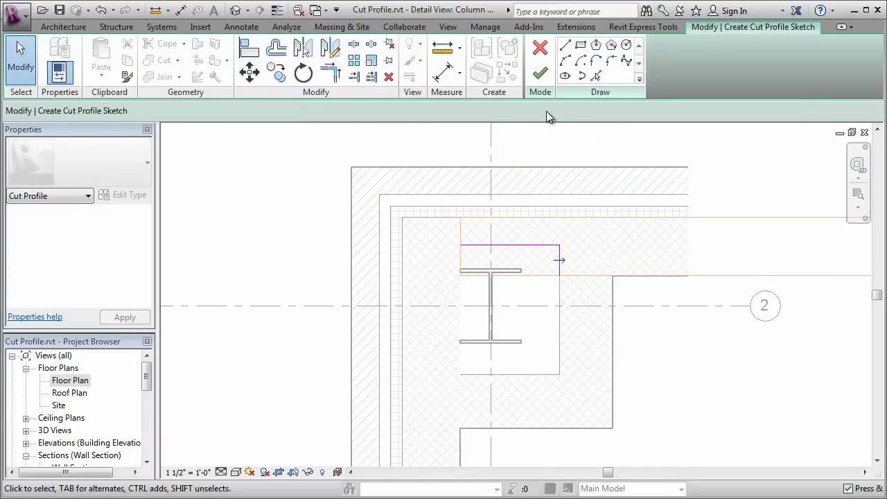
{"action": "left_click", "coordinate": [540, 73]}
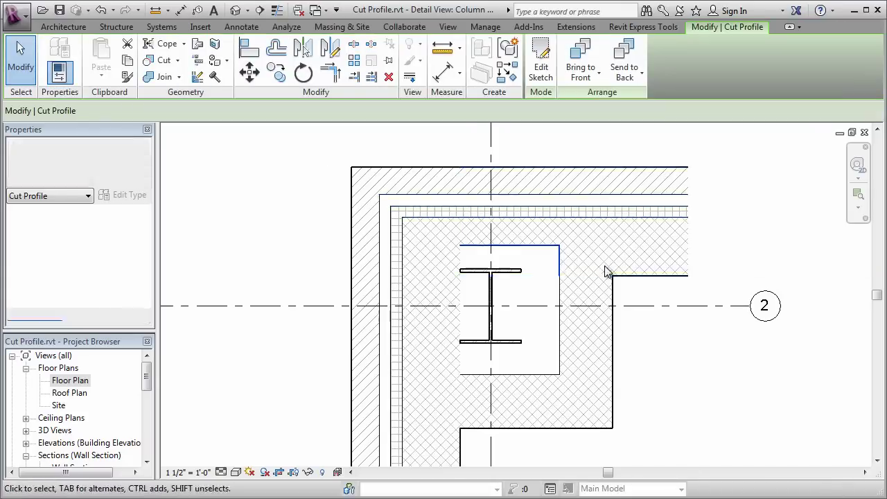
- Add a cut profile on the wall face left of the column, closing the square void
{"action": "left_click", "coordinate": [448, 27]}
{"action": "left_click", "coordinate": [208, 77]}
{"action": "left_click", "coordinate": [460, 367]}
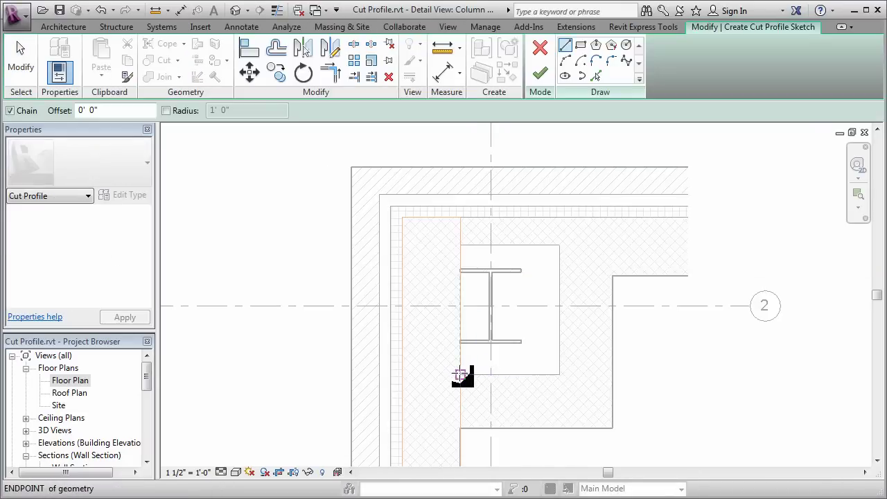
{"action": "left_click", "coordinate": [460, 374]}
{"action": "left_click", "coordinate": [430, 374]}
{"action": "left_click", "coordinate": [430, 247]}
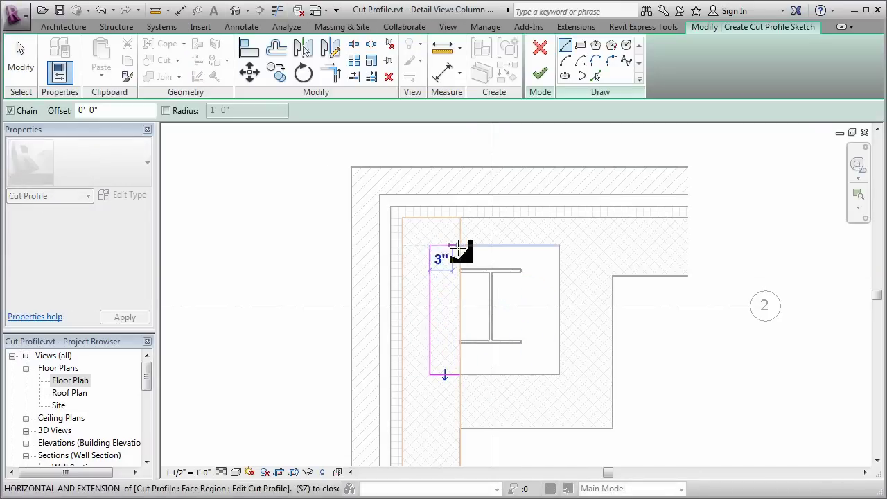
{"action": "left_click", "coordinate": [460, 246]}
{"action": "key", "text": "Escape"}
{"action": "key", "text": "Escape"}
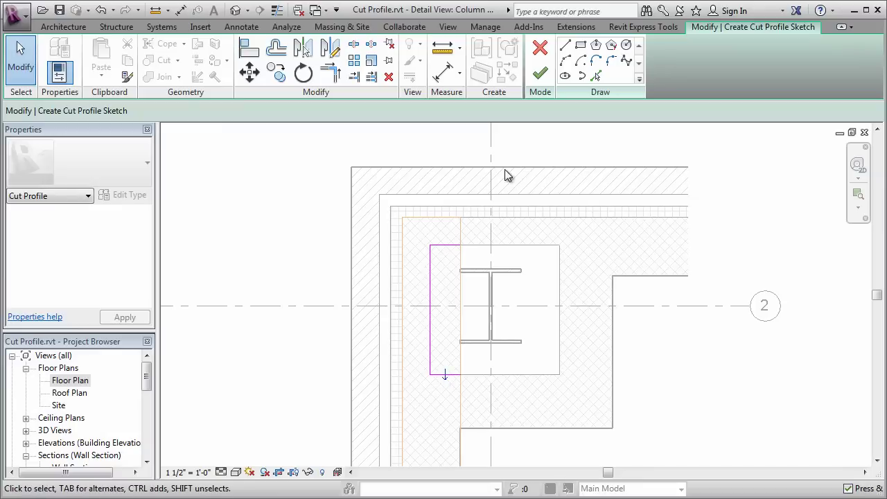
{"action": "left_click", "coordinate": [540, 75]}
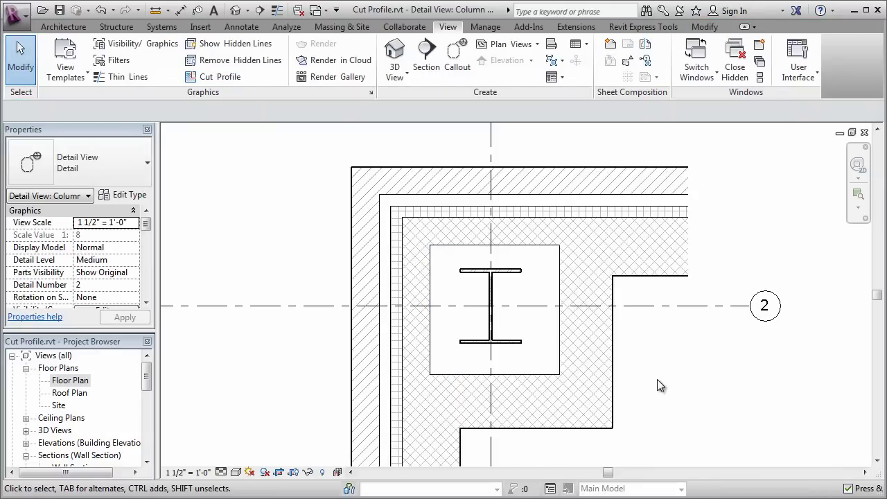
- Set the column detail view's Detail Level to Fine
{"action": "scroll", "coordinate": [646, 405], "scroll_direction": "up", "scroll_amount": 2}
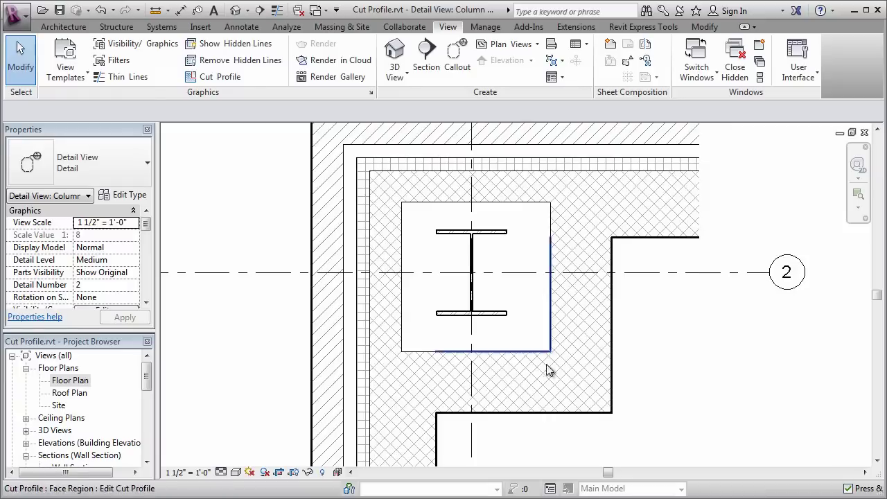
{"action": "left_click", "coordinate": [221, 472]}
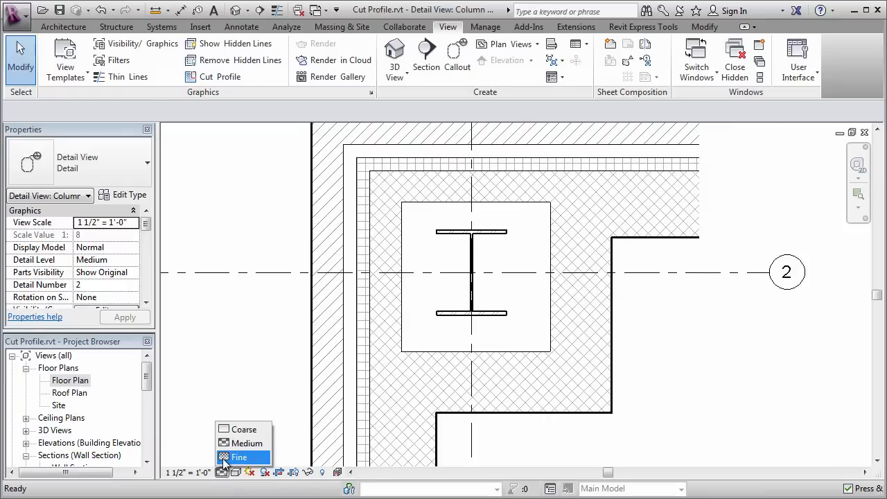
{"action": "left_click", "coordinate": [222, 457]}
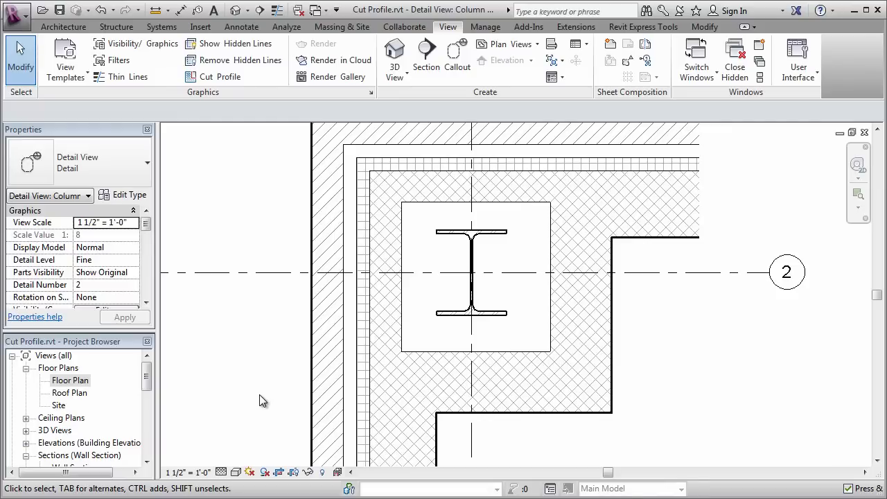
- Open the Floor Plan and zoom to the column in the wall corner
{"action": "double_click", "coordinate": [72, 381]}
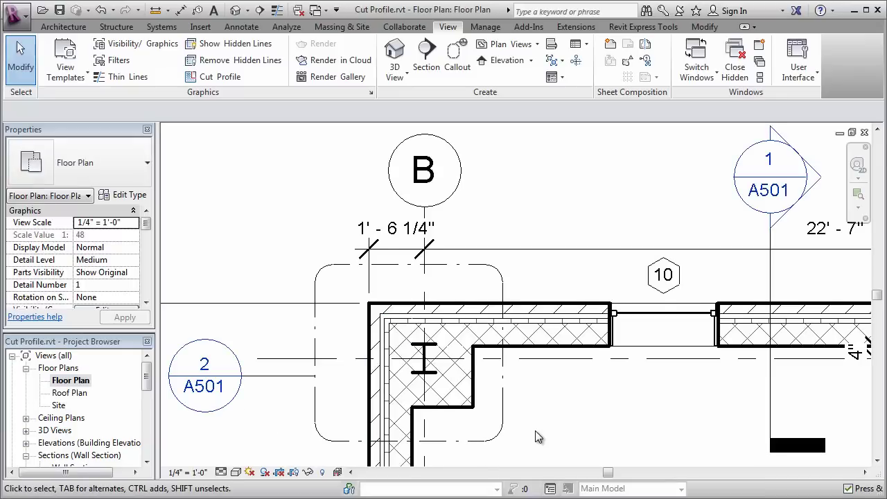
{"action": "scroll", "coordinate": [538, 437], "scroll_direction": "up", "scroll_amount": 2}
{"action": "scroll", "coordinate": [538, 437], "scroll_direction": "up", "scroll_amount": 1}
{"action": "middle_click_drag", "start_coordinate": [548, 420], "coordinate": [677, 400]}
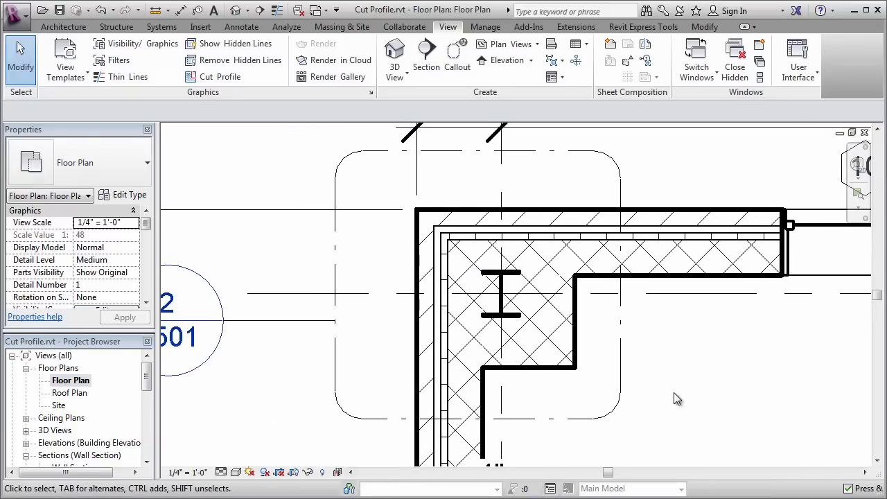